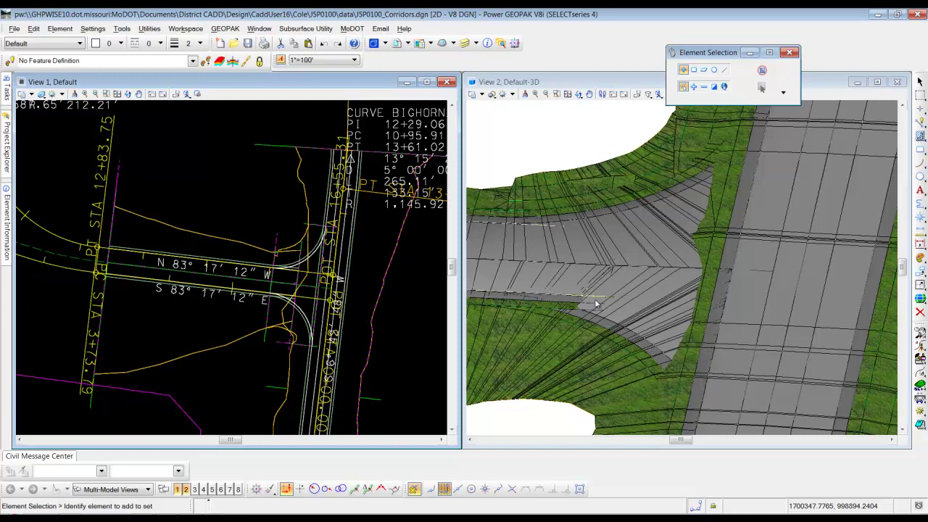
- Add the South corridor as a clipping reference to the Ramp2 corridor in the plan view
scroll(650, 298, down, 2)
middle_drag(610, 274, 666, 264)
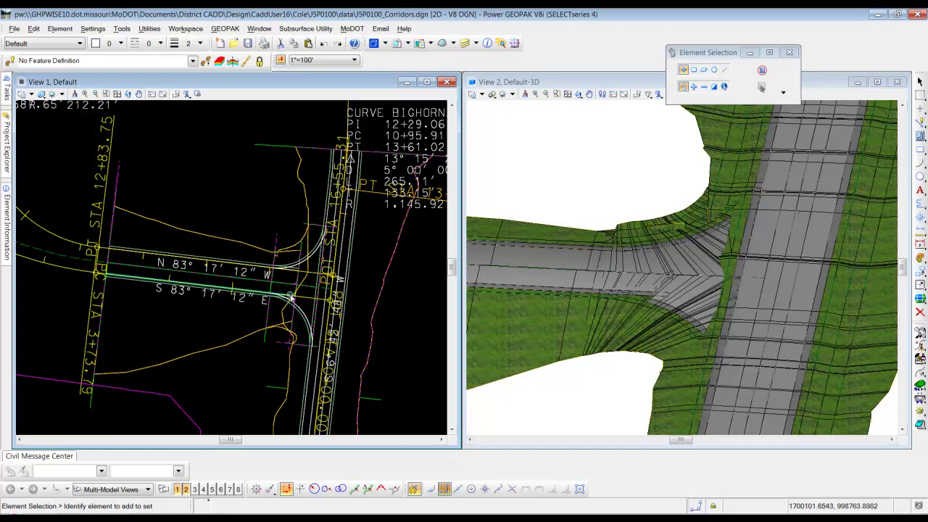
click(92, 406)
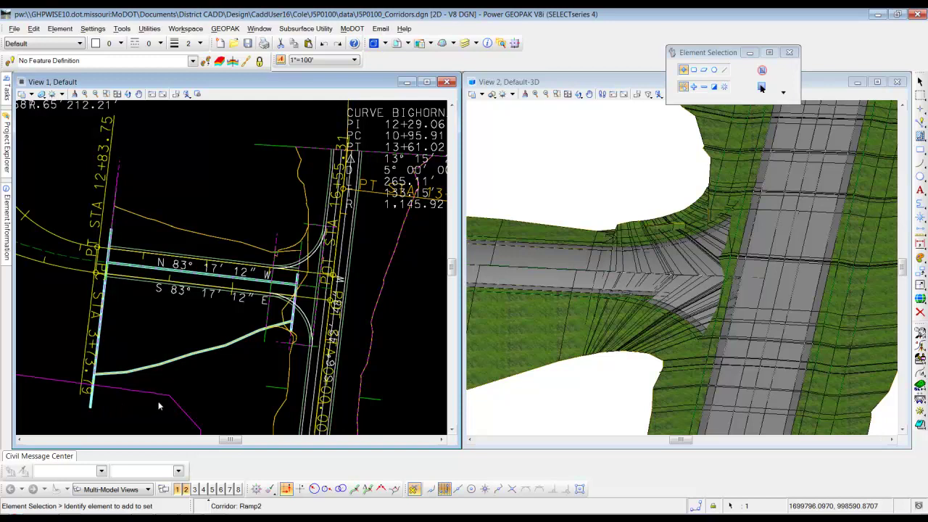
mouse_move(159, 404)
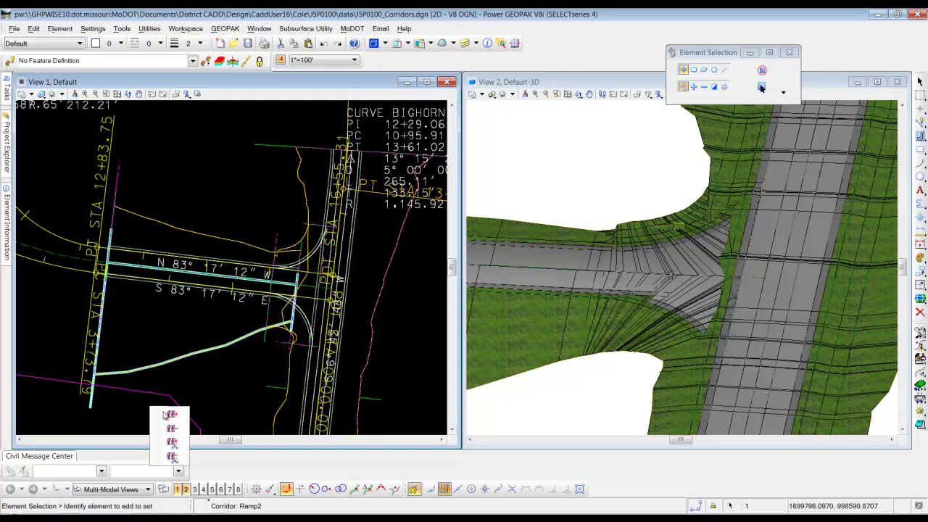
click(173, 443)
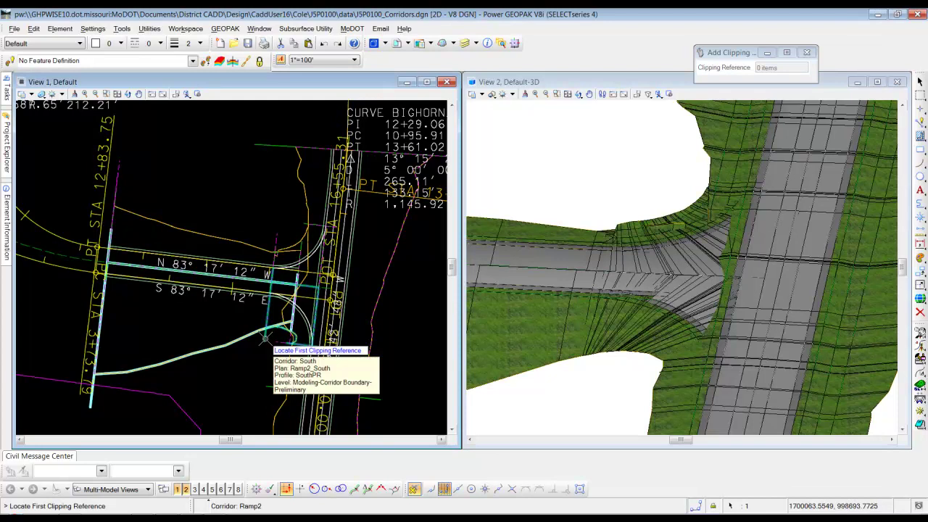
click(265, 336)
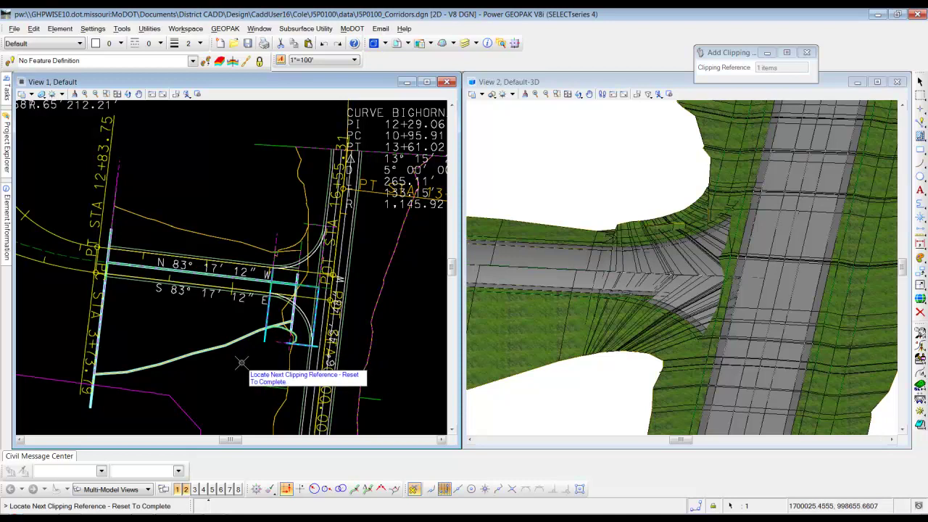
right_click(241, 362)
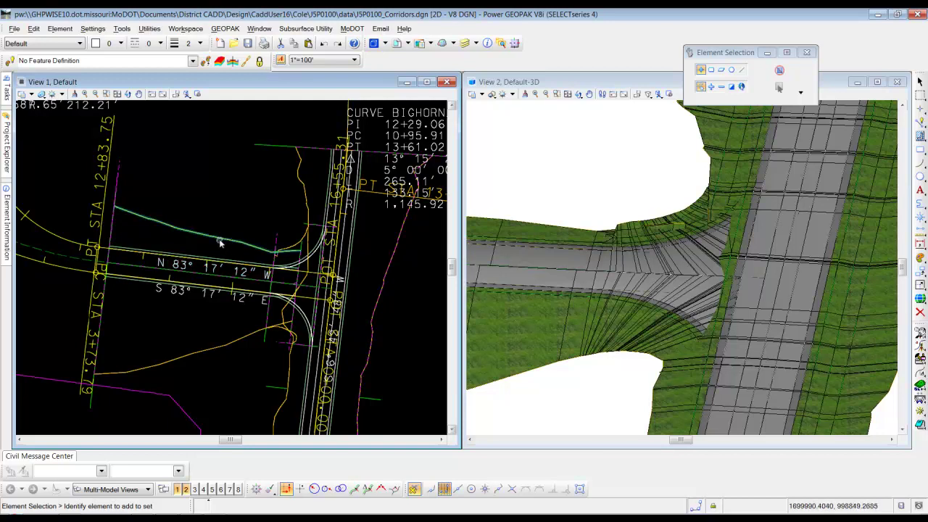
- Add the North corridor as a clipping reference to the Ramp4 corridor in the plan view
click(213, 240)
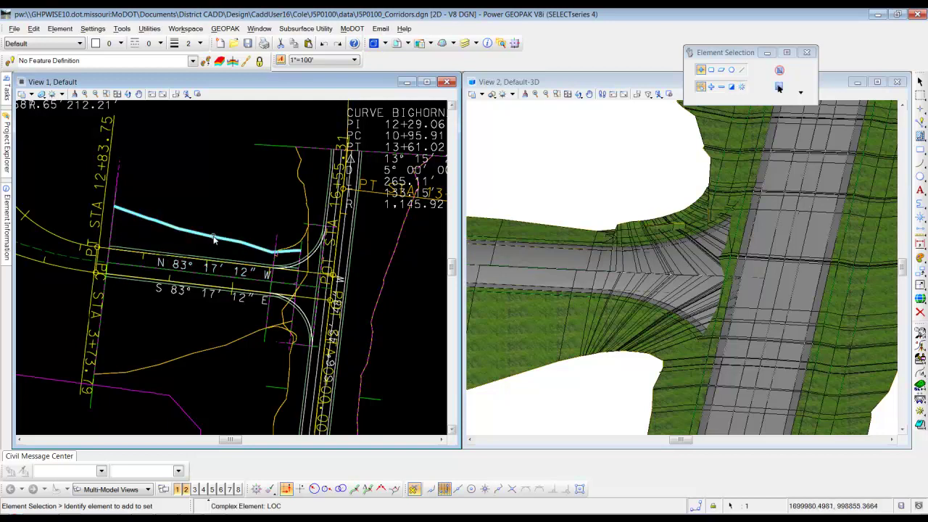
click(259, 192)
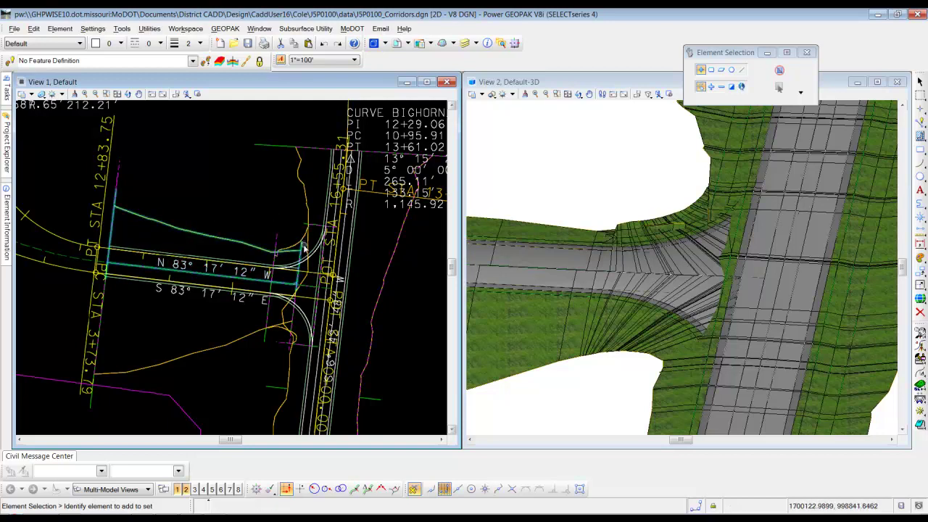
scroll(303, 249, up, 4)
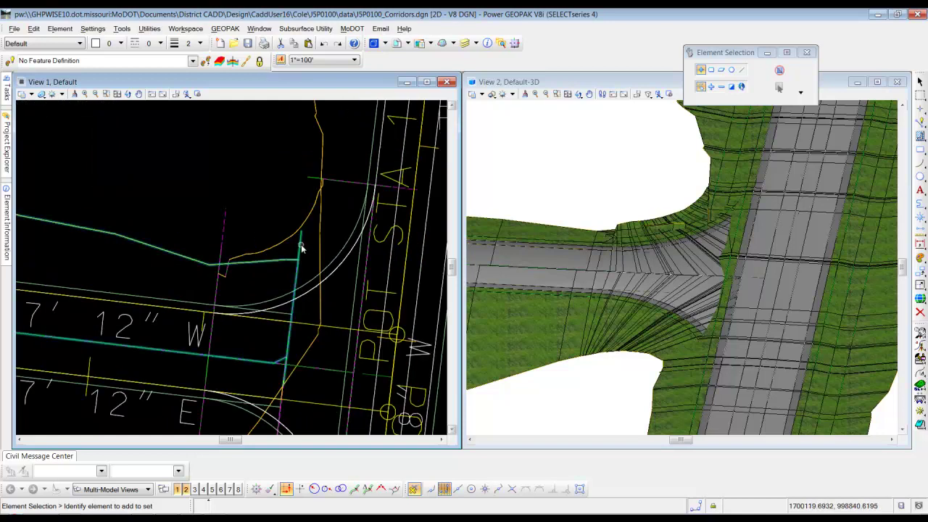
click(301, 248)
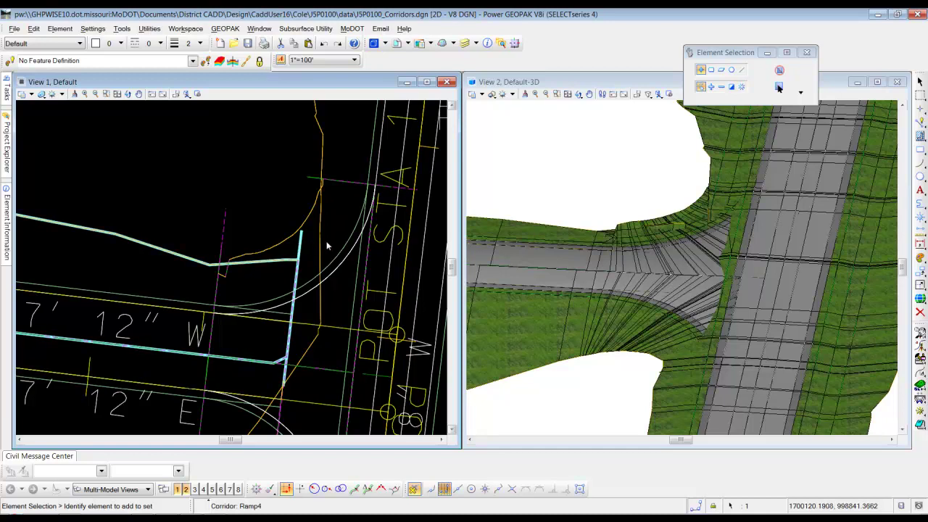
right_click(368, 244)
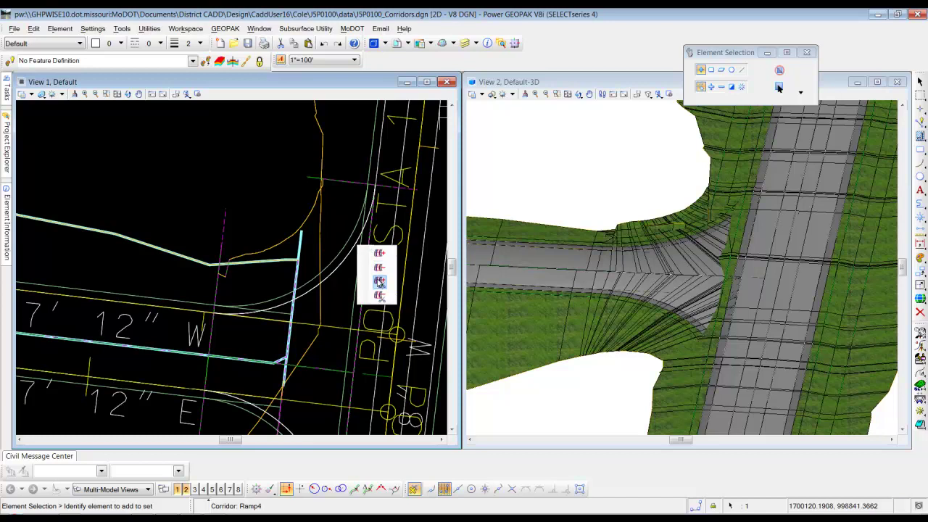
click(378, 282)
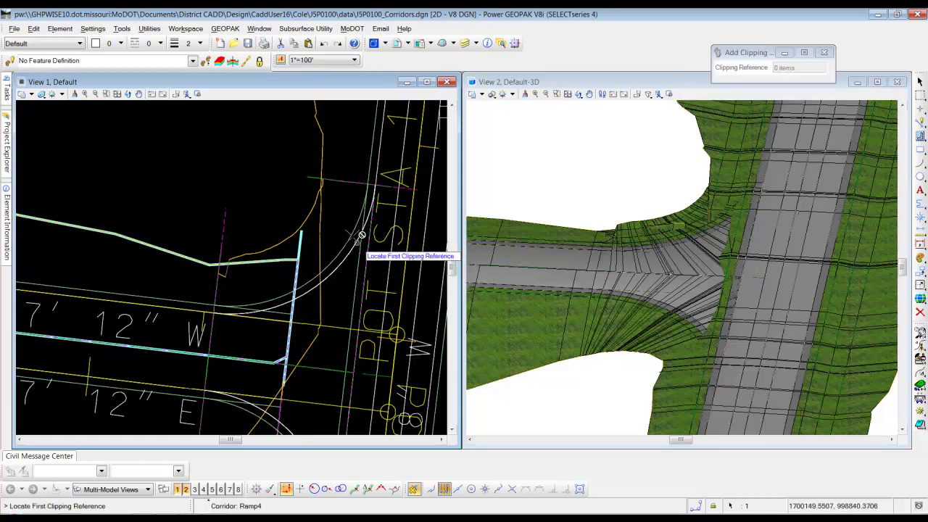
click(310, 176)
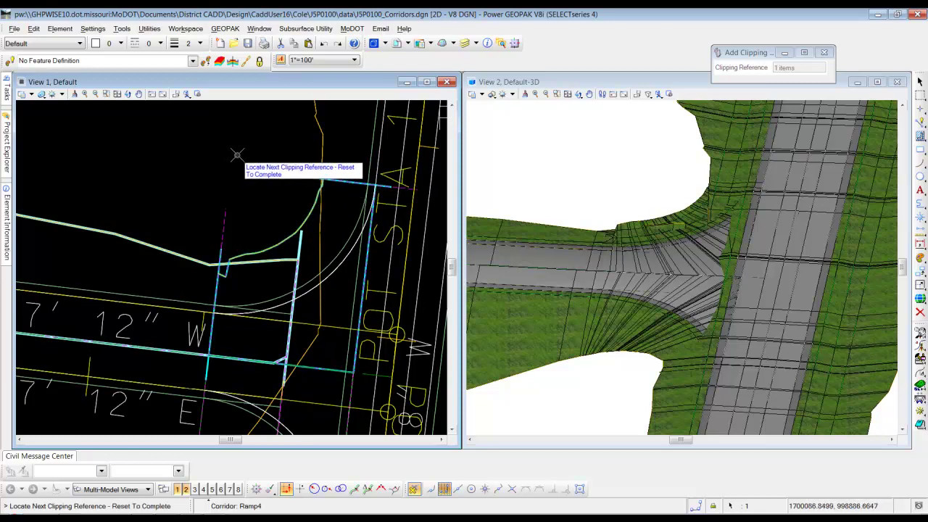
right_click(182, 165)
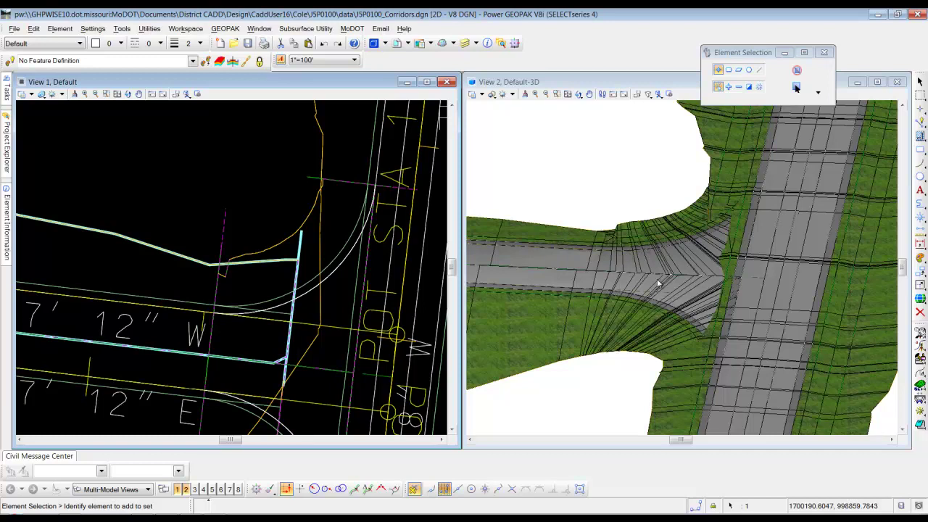
- Add the South and North corridors as clipping references to the BigHorn corridor
scroll(243, 220, down, 2)
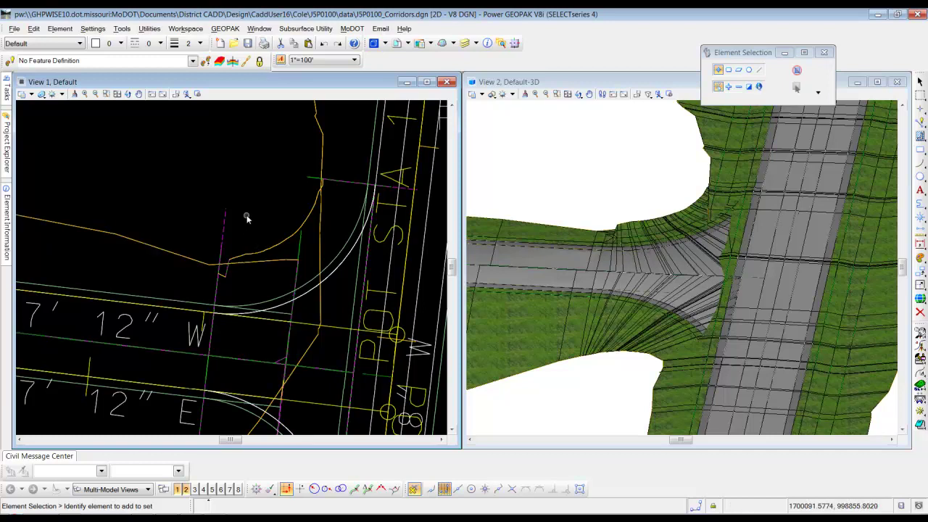
scroll(246, 220, down, 2)
scroll(294, 268, up, 2)
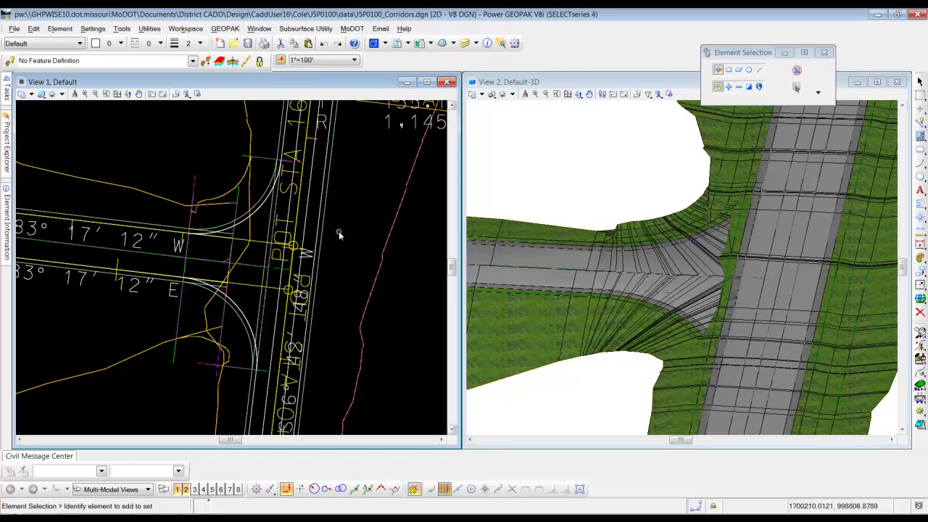
scroll(346, 237, down, 2)
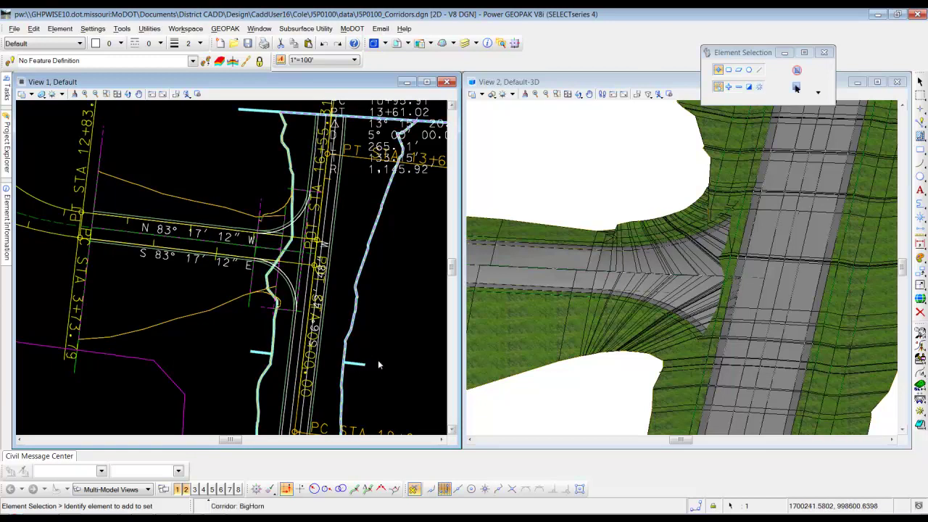
mouse_move(429, 363)
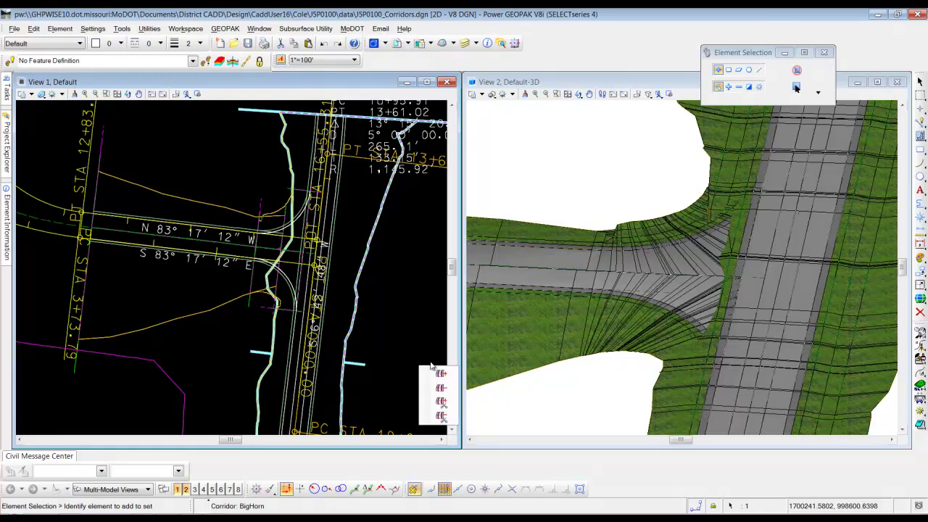
click(441, 403)
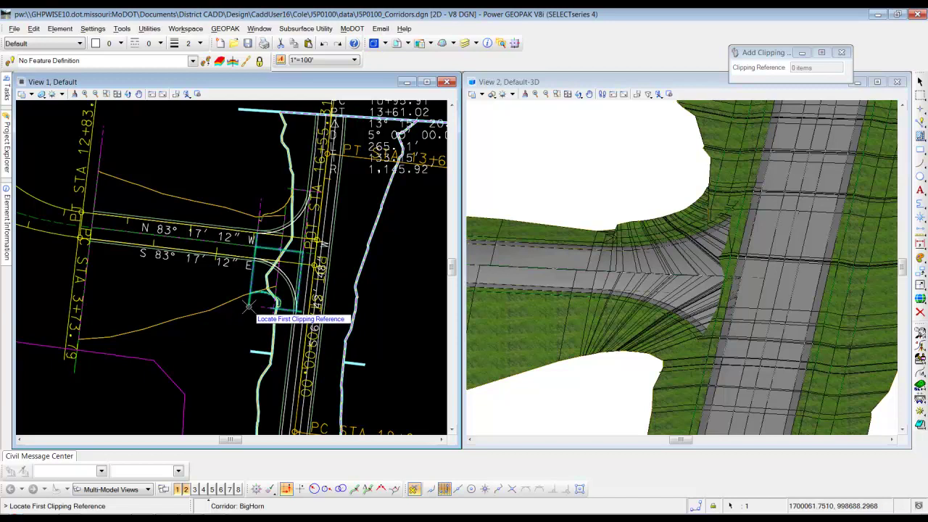
click(240, 307)
click(240, 307)
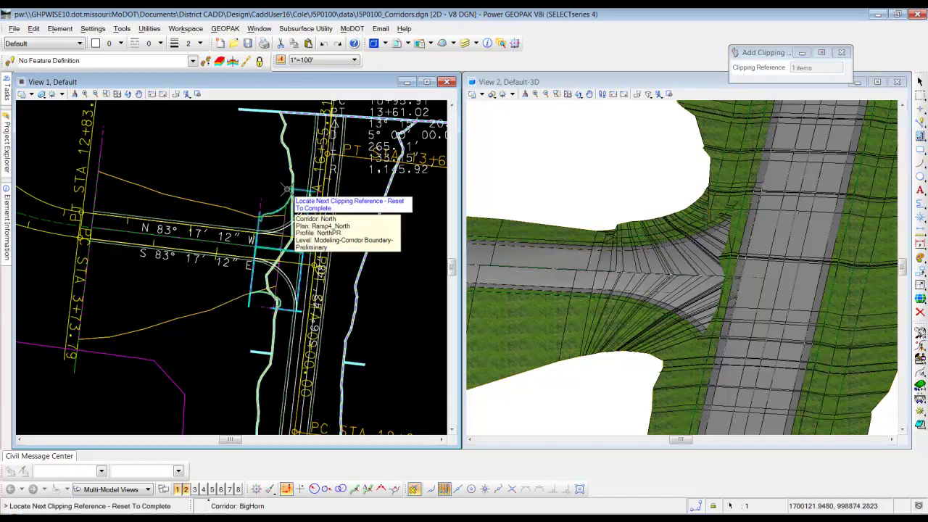
click(286, 190)
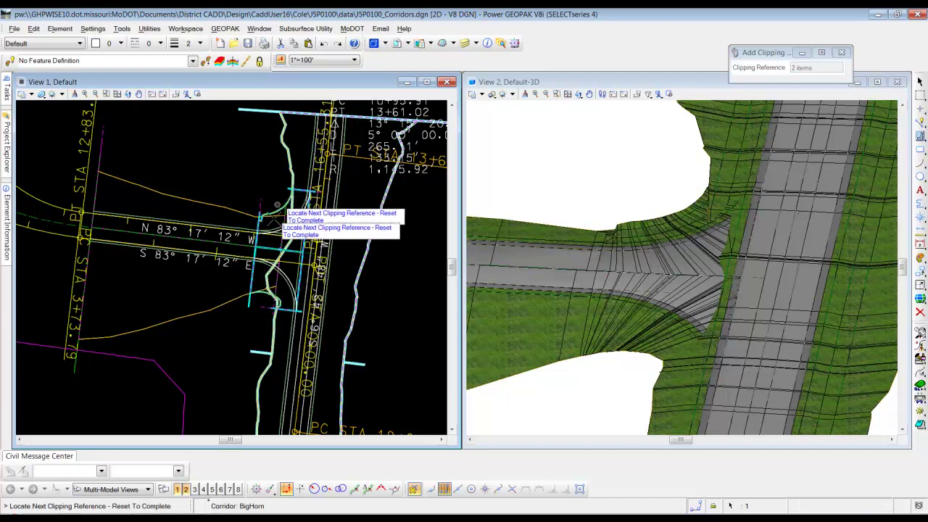
right_click(156, 292)
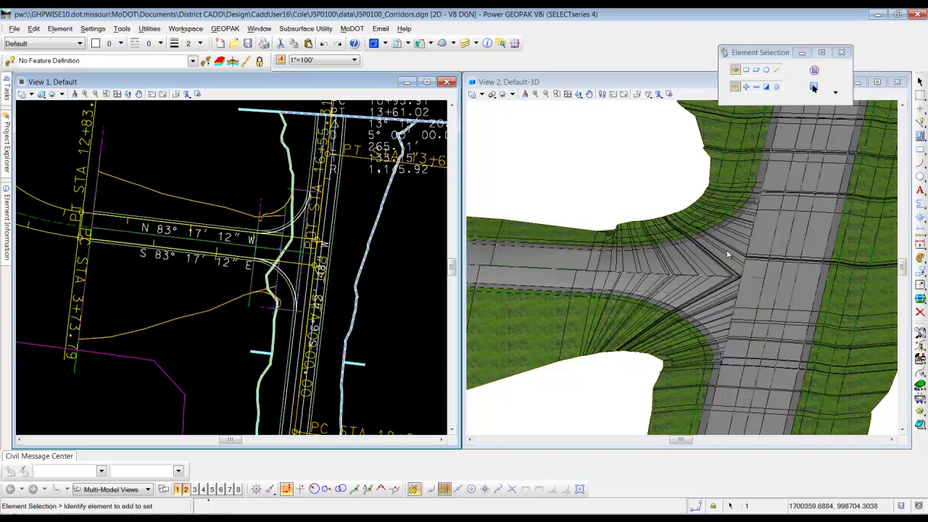
- Examine the clipped intersection from several angles in the 3D view by rotating about the point where the ramp centerline meets BigHorn
click(629, 84)
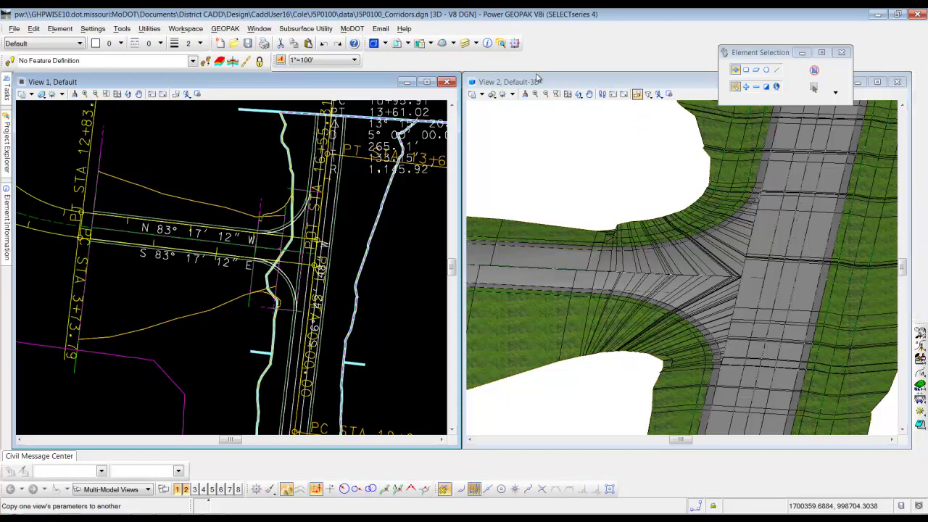
click(560, 82)
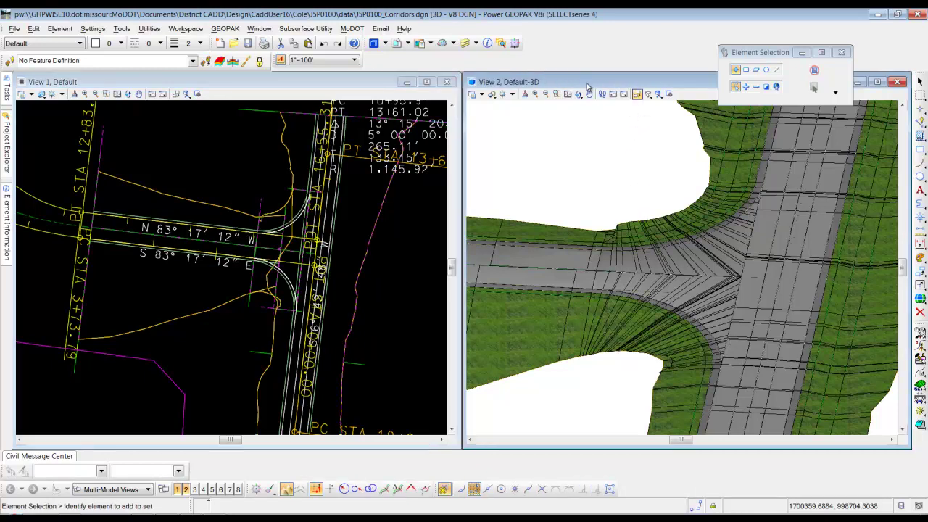
click(580, 97)
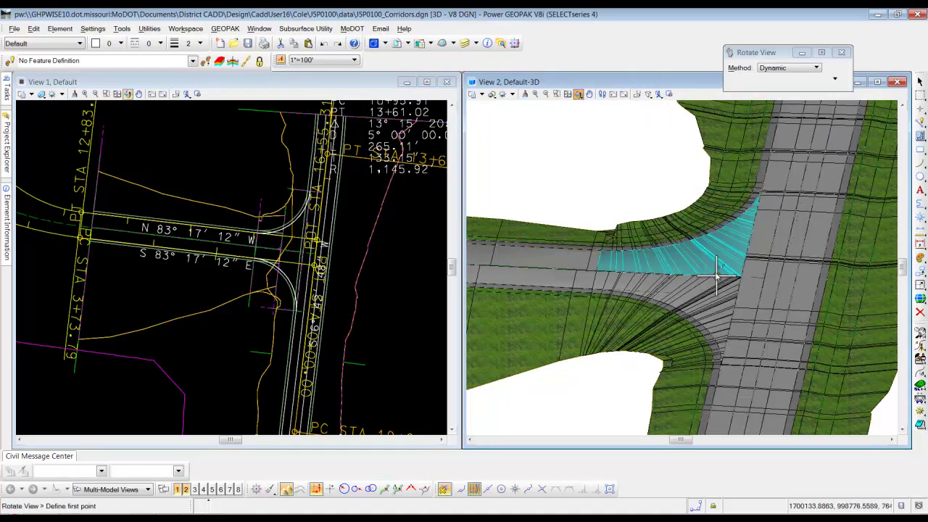
click(742, 279)
drag(722, 289, 698, 296)
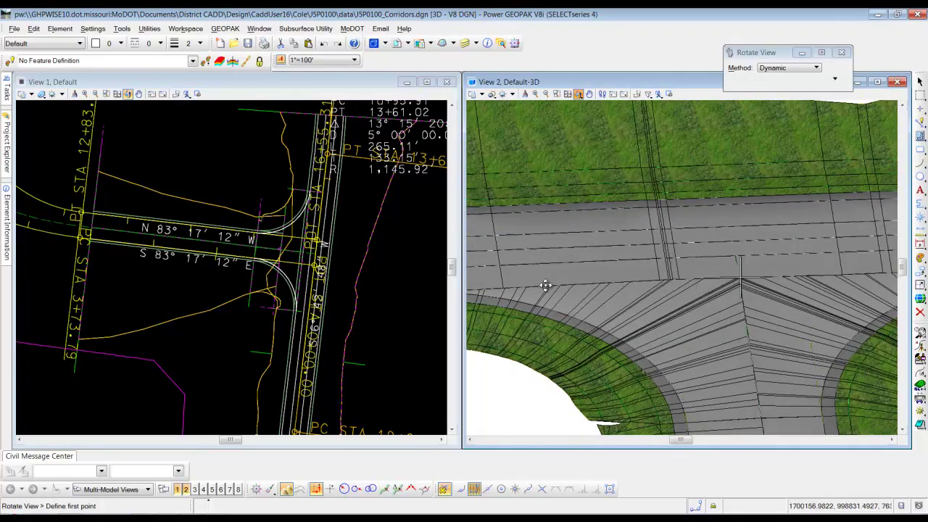
drag(784, 332, 582, 322)
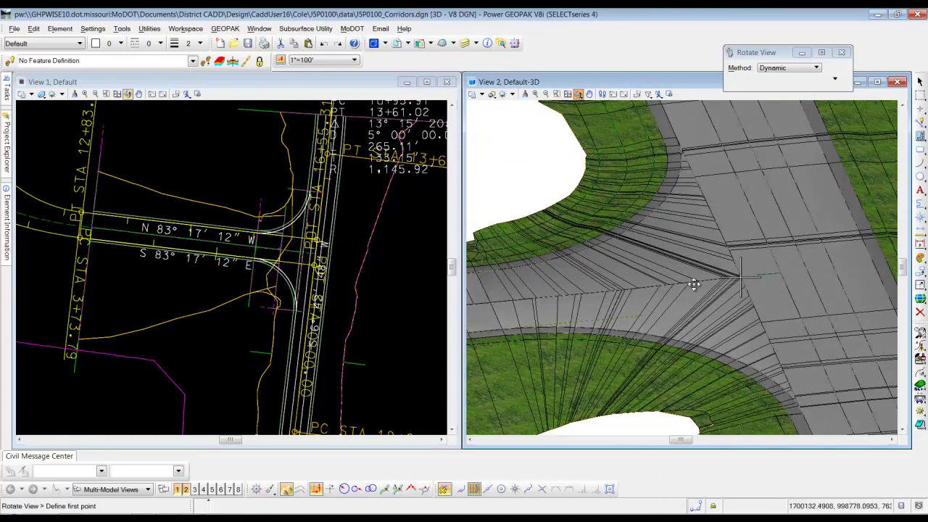
drag(627, 321, 598, 375)
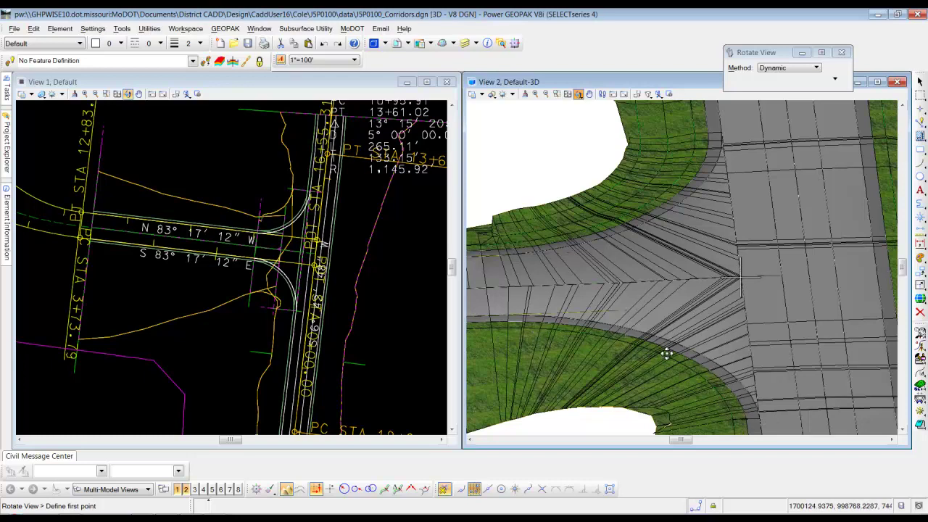
drag(711, 399, 674, 322)
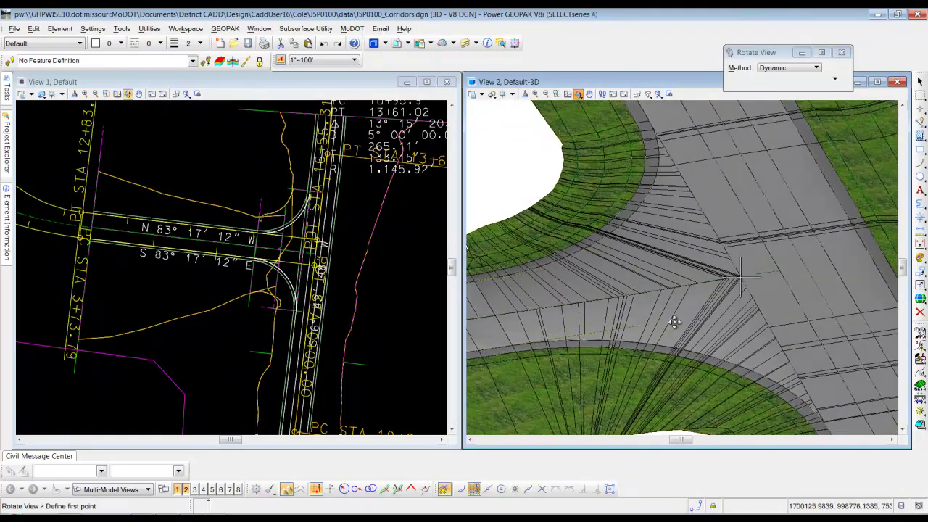